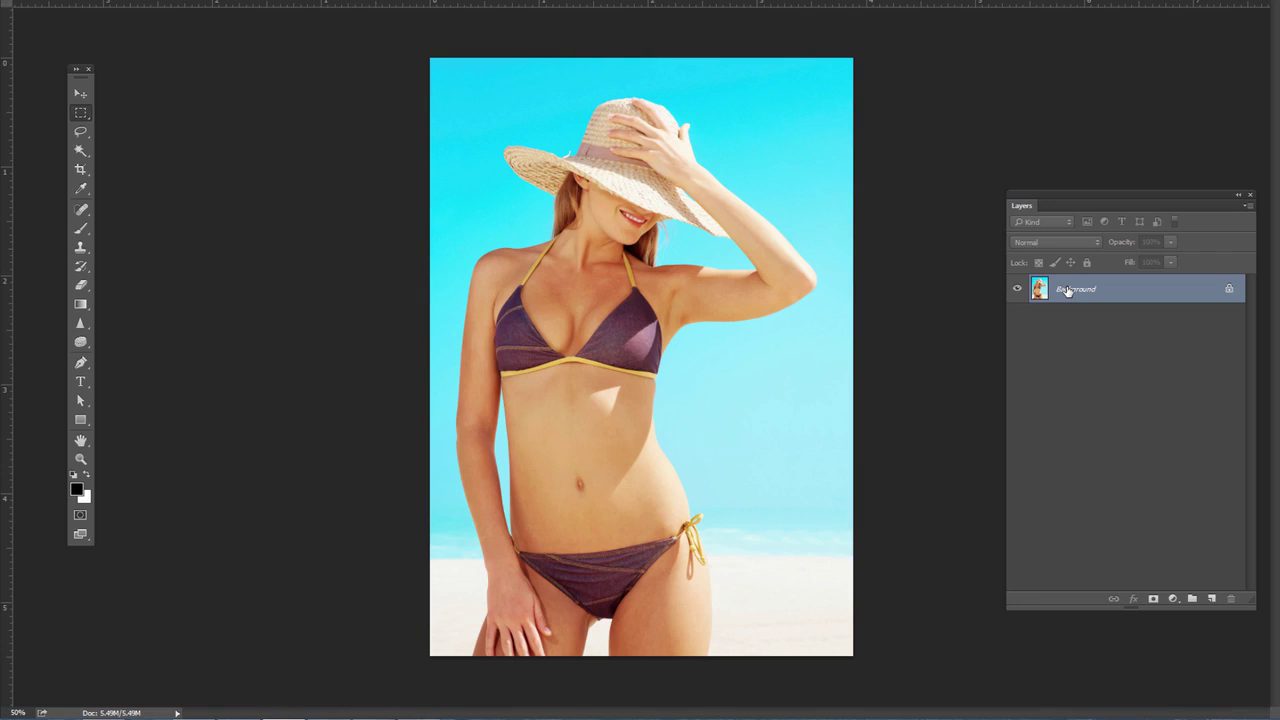
- Duplicate the Background layer and open the copy in the Liquify filter
key("ctrl+j")
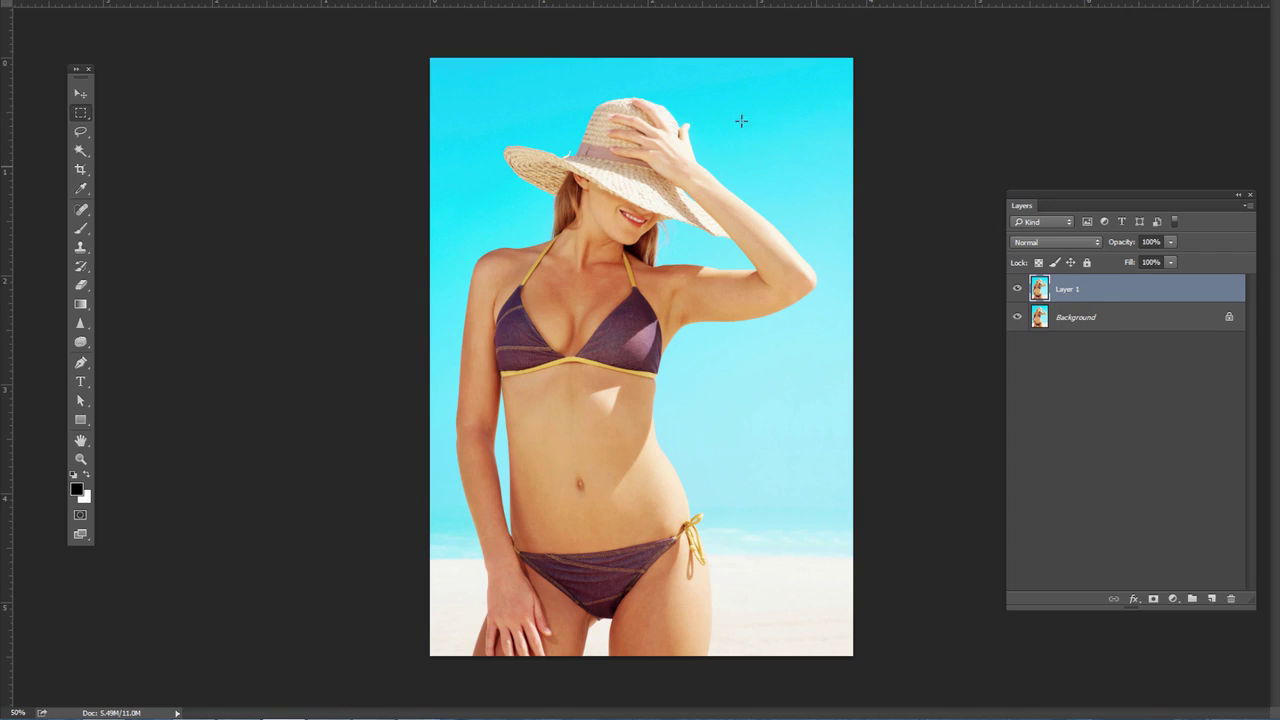
left_click(233, 0)
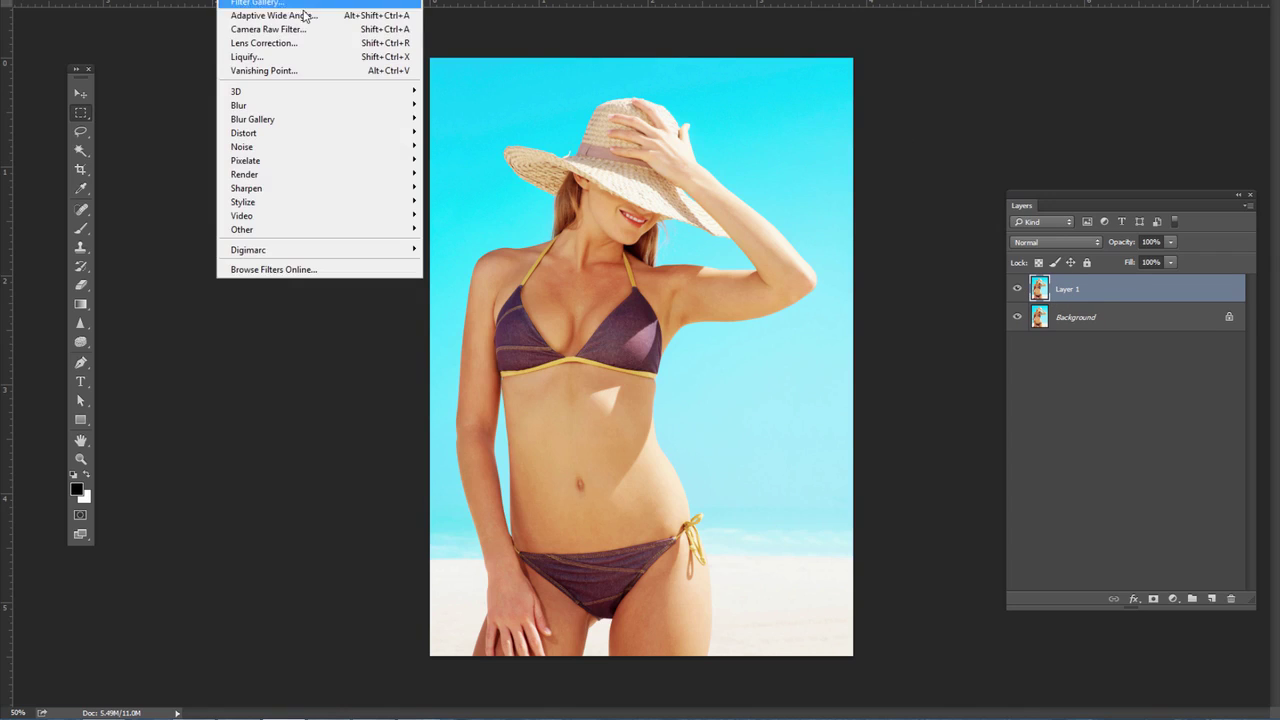
left_click(290, 63)
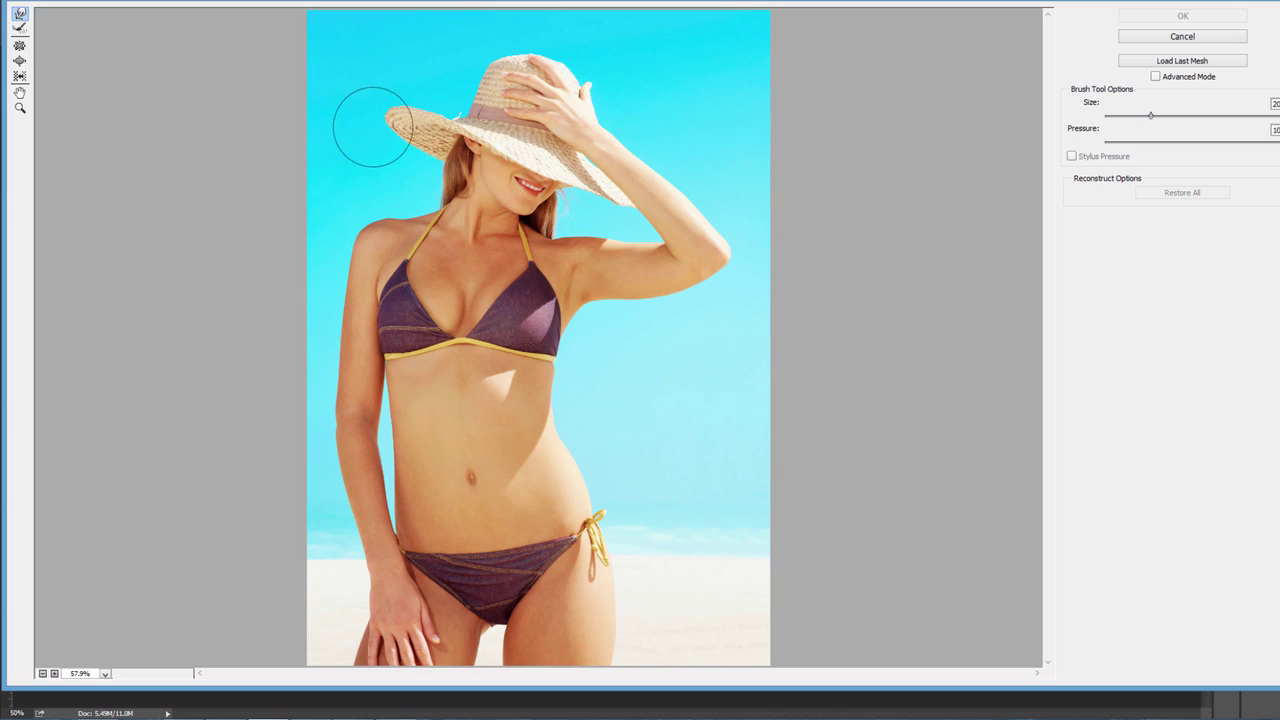
- Bend the tip of the hat brim upward with Forward Warp and restore it with the Reconstruct tool
left_click_drag(372, 127, 370, 121)
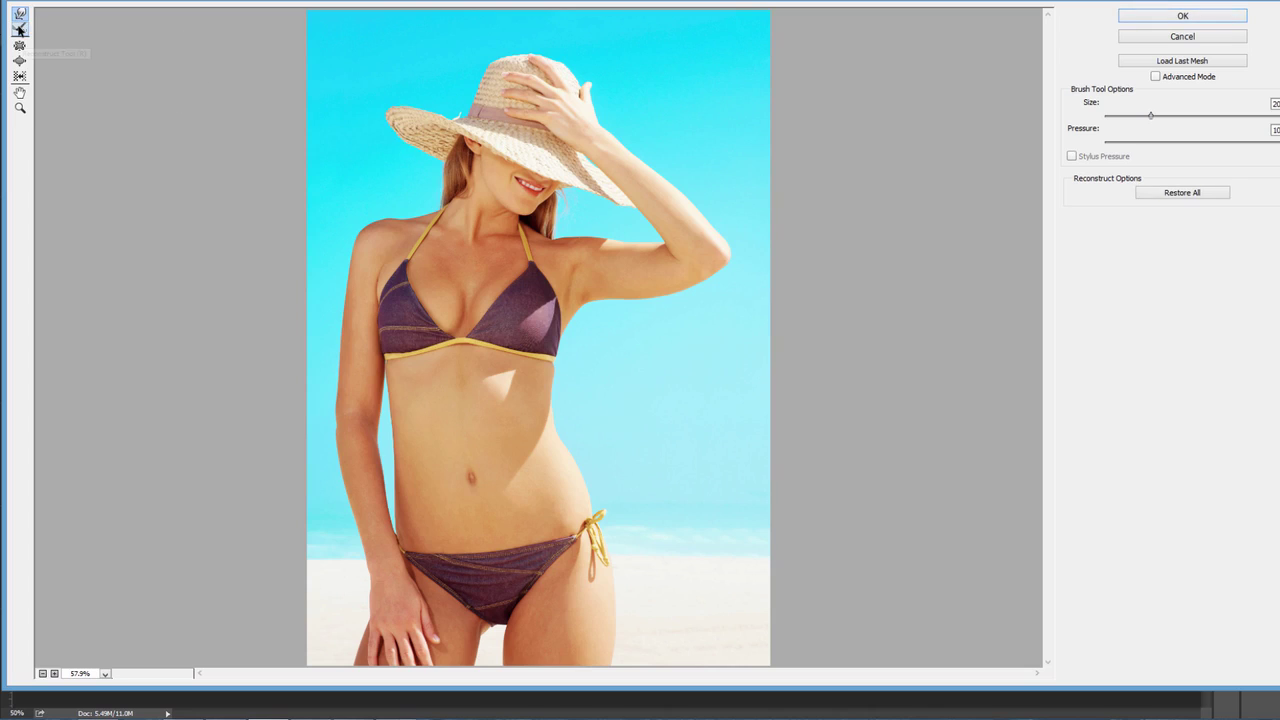
left_click(19, 30)
left_click(19, 14)
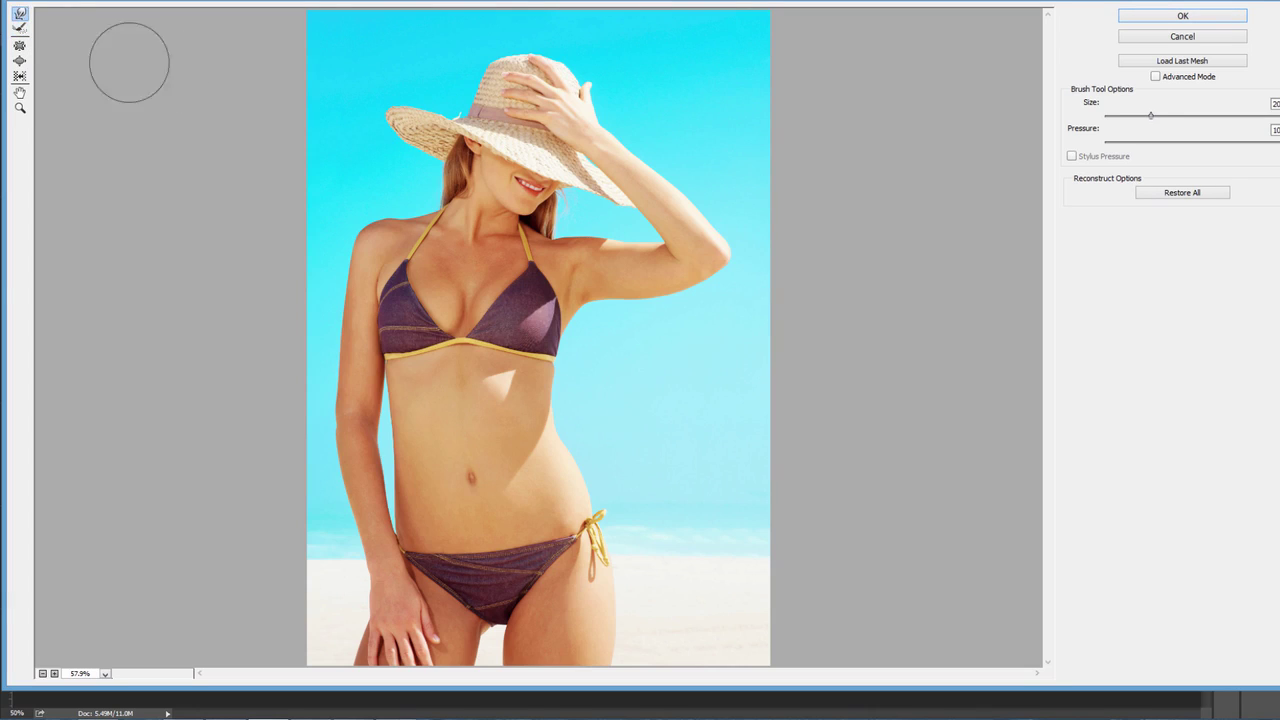
left_click_drag(406, 114, 429, 69)
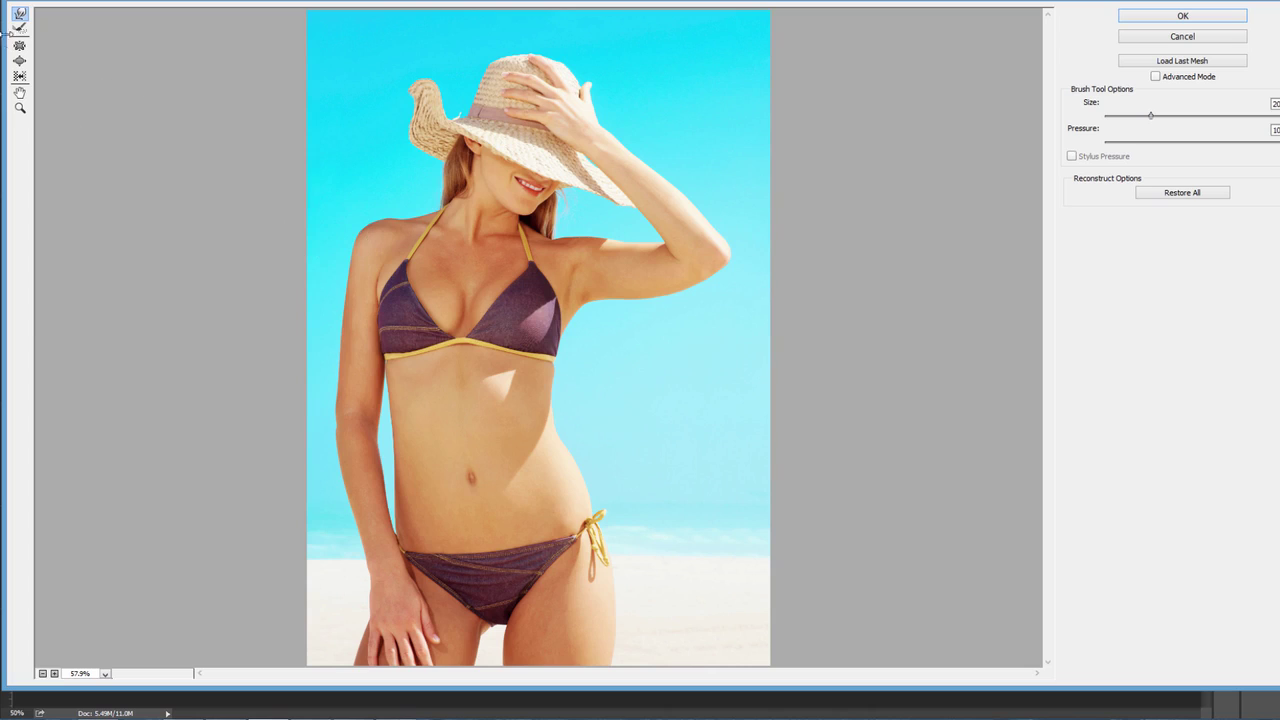
mouse_move(406, 112)
left_mouse_down()
mouse_move(438, 93)
mouse_move(455, 106)
mouse_move(395, 145)
mouse_move(433, 150)
mouse_move(389, 115)
mouse_move(353, 100)
left_mouse_up()
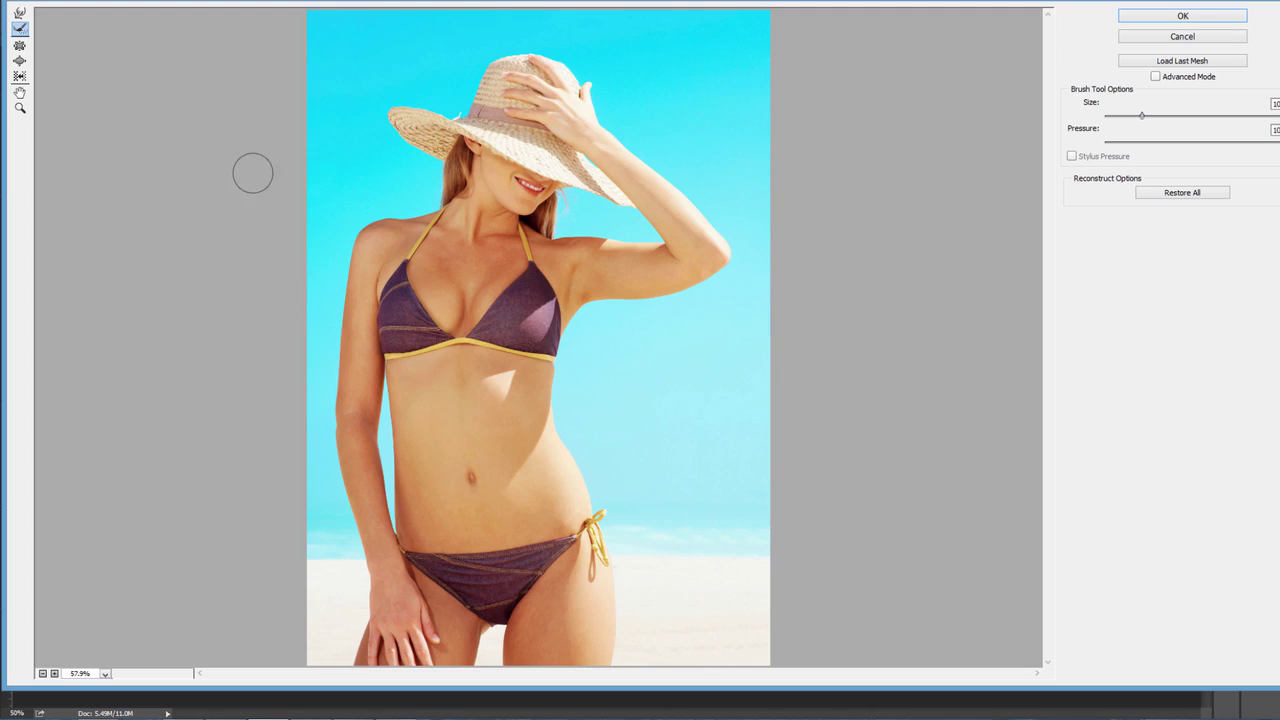
- Enlarge the tip of the hat brim with the Bloat tool and undo the change
left_click(20, 48)
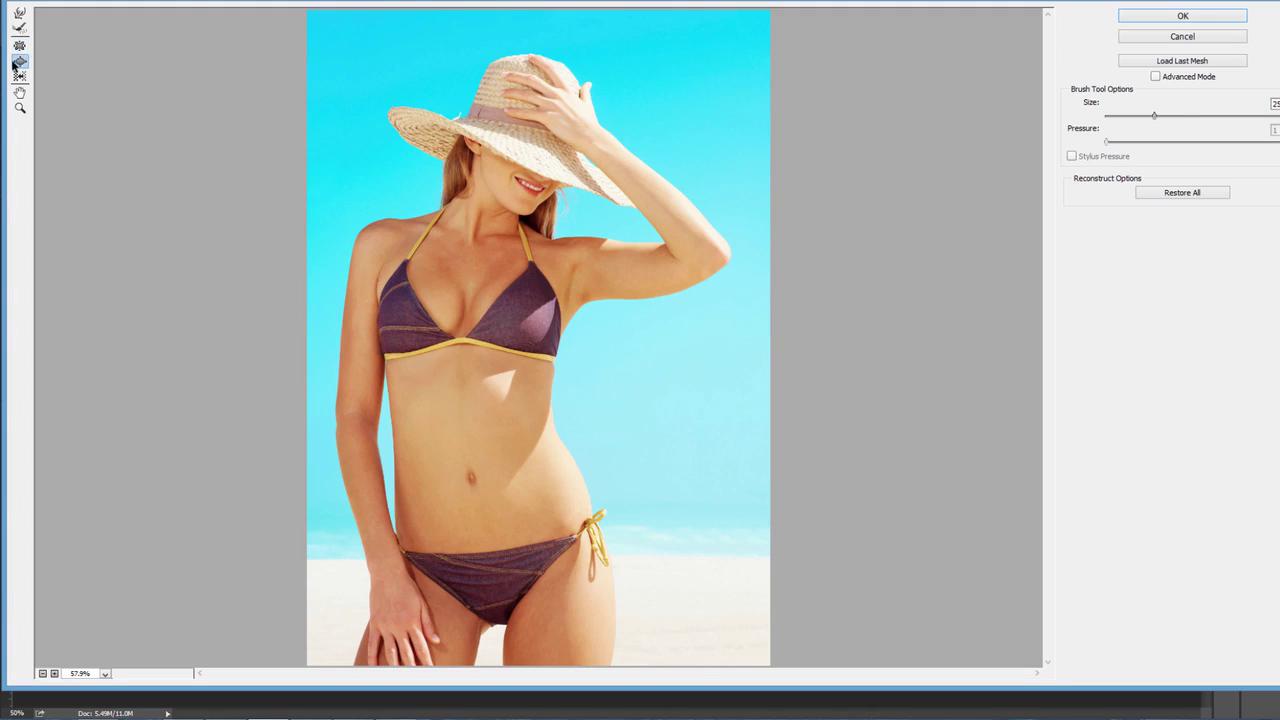
left_click(20, 62)
left_click_drag(398, 118, 413, 115)
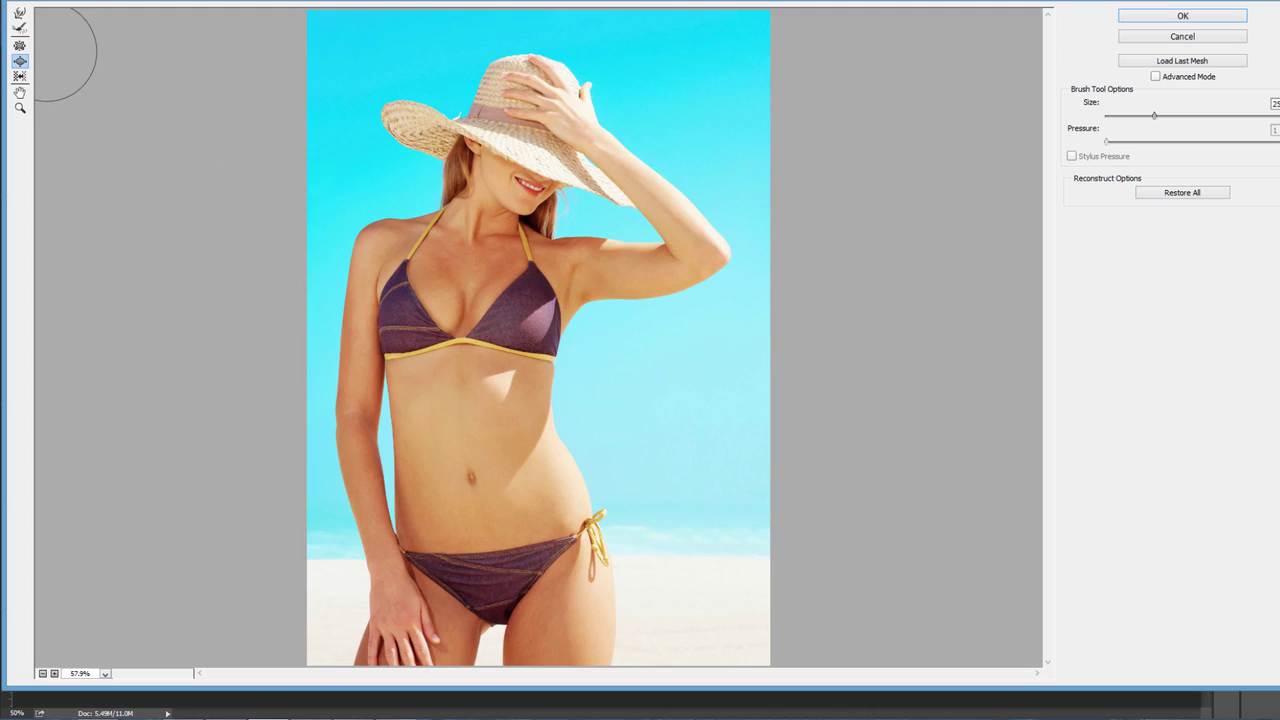
key("ctrl+alt+z")
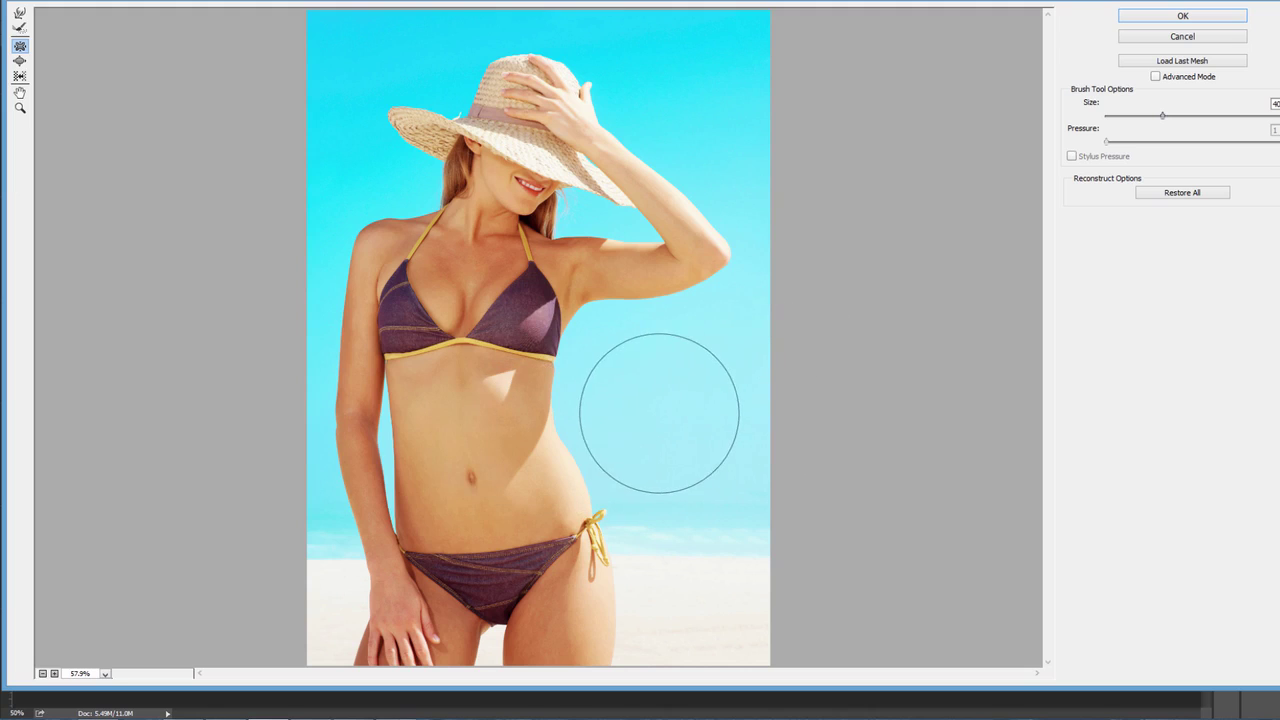
- Slim the waist on the raised-arm side with the Pucker tool, adjusting the brush size to 300
left_click_drag(638, 416, 590, 421)
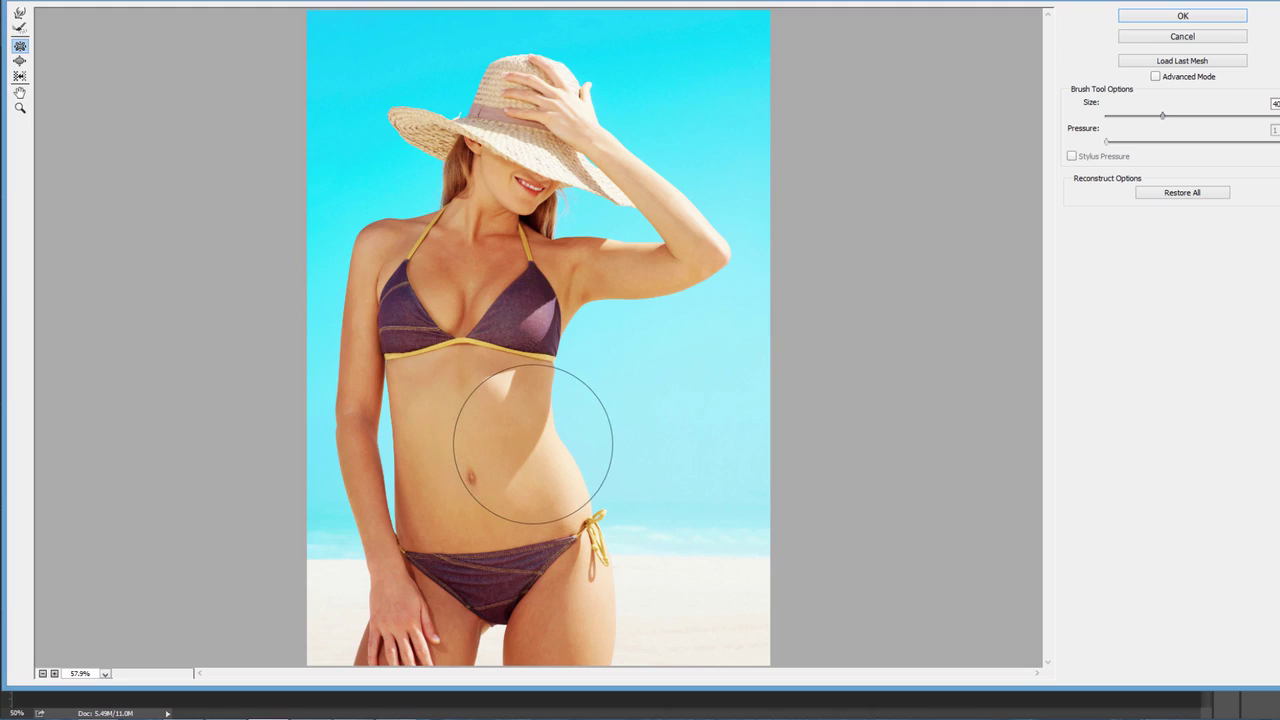
key("bracketright")
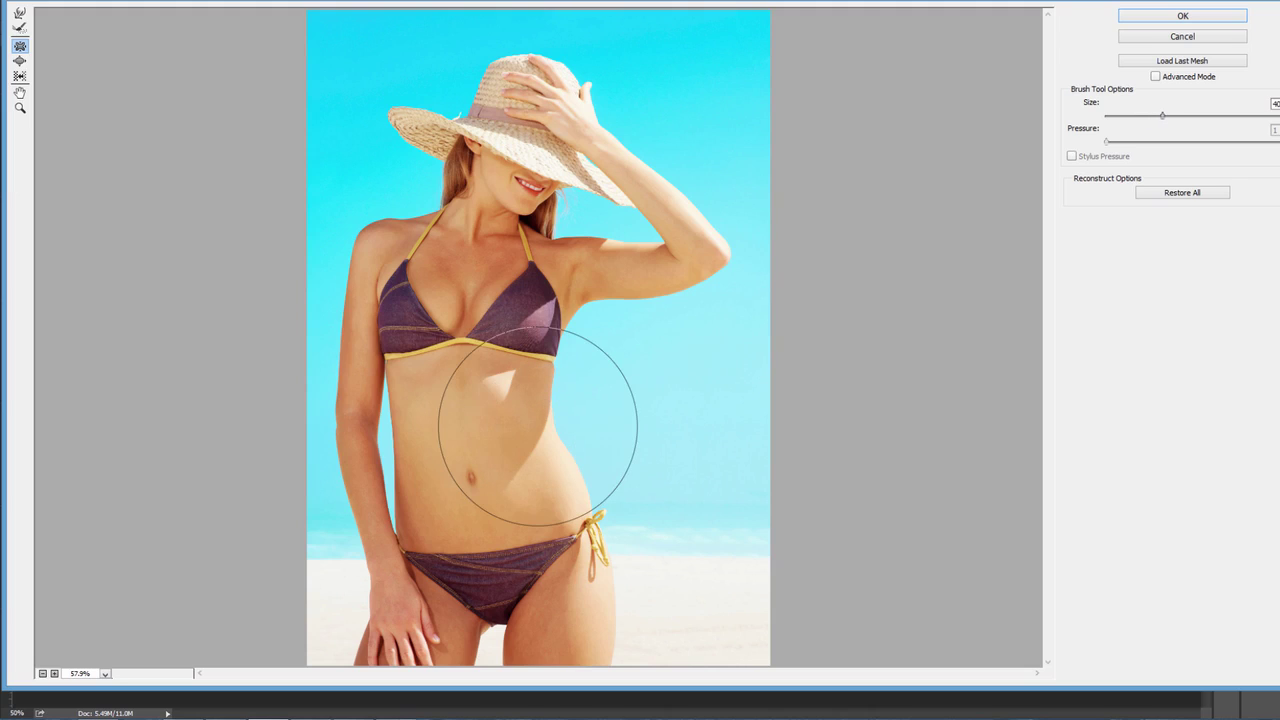
key("bracketleft")
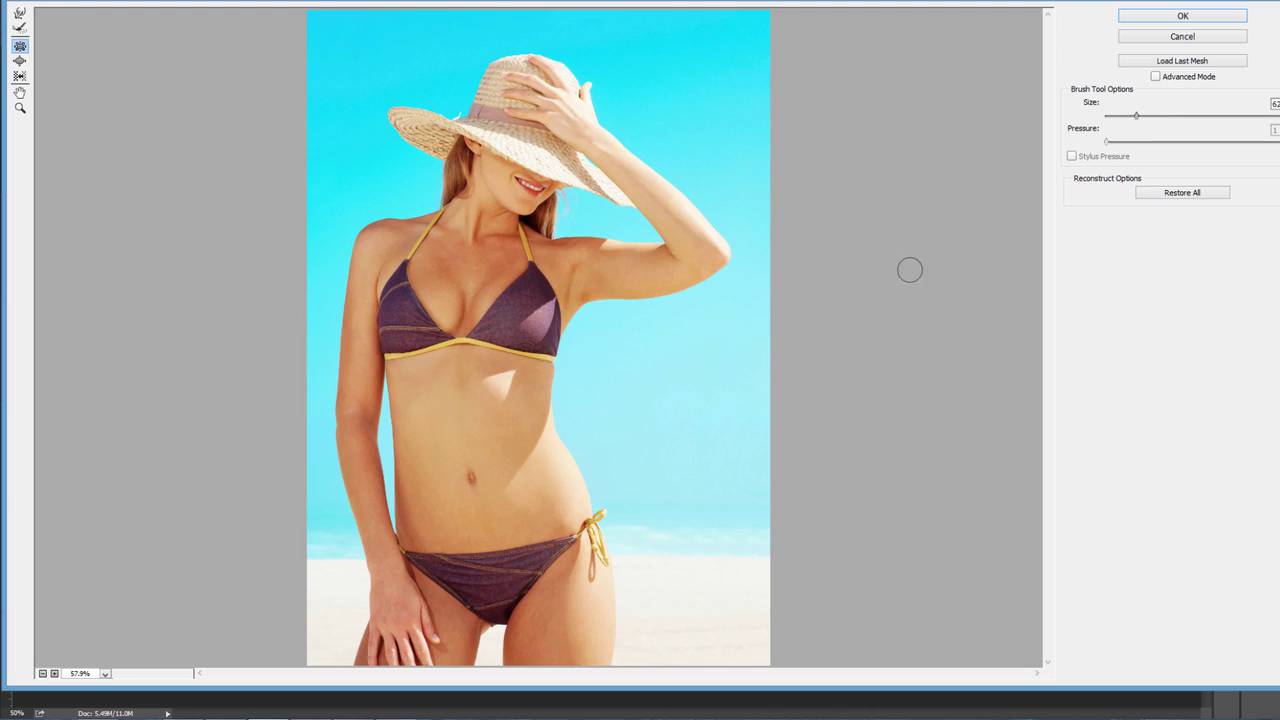
key("bracketright")
key("bracketright")
key("bracketright")
key("bracketright")
key("bracketright")
key("bracketright")
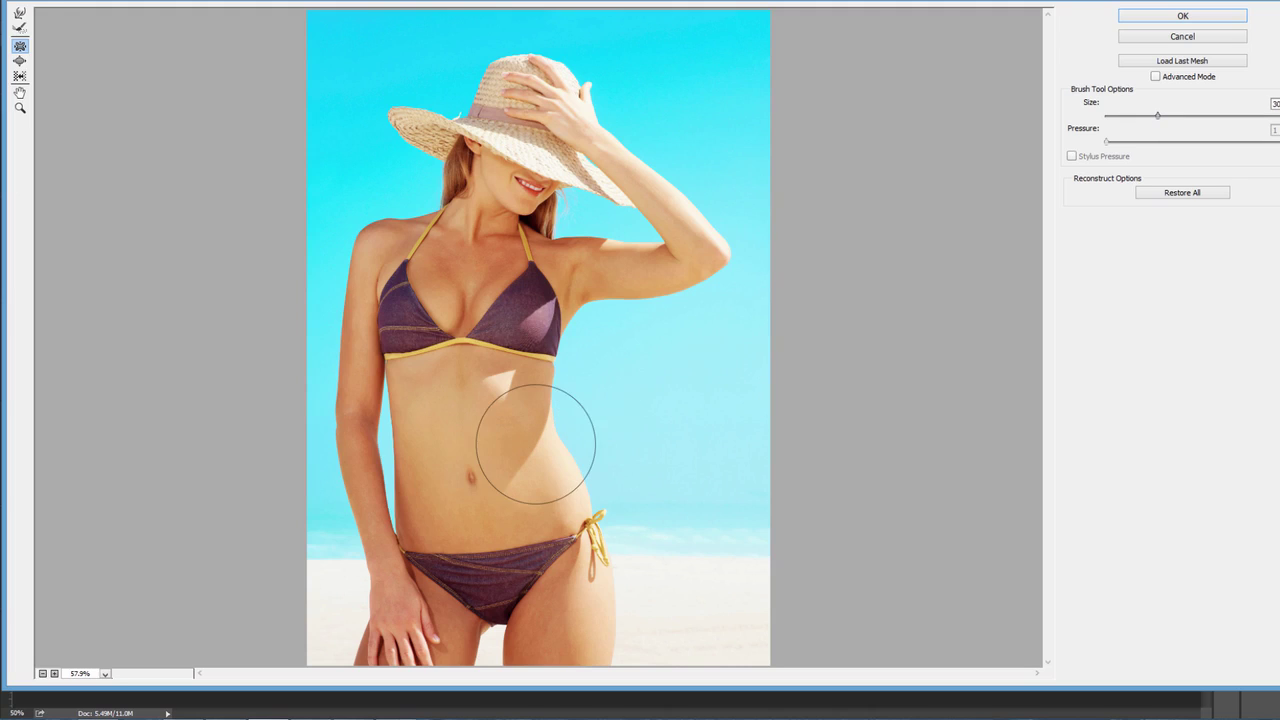
key("bracketleft")
key("bracketleft")
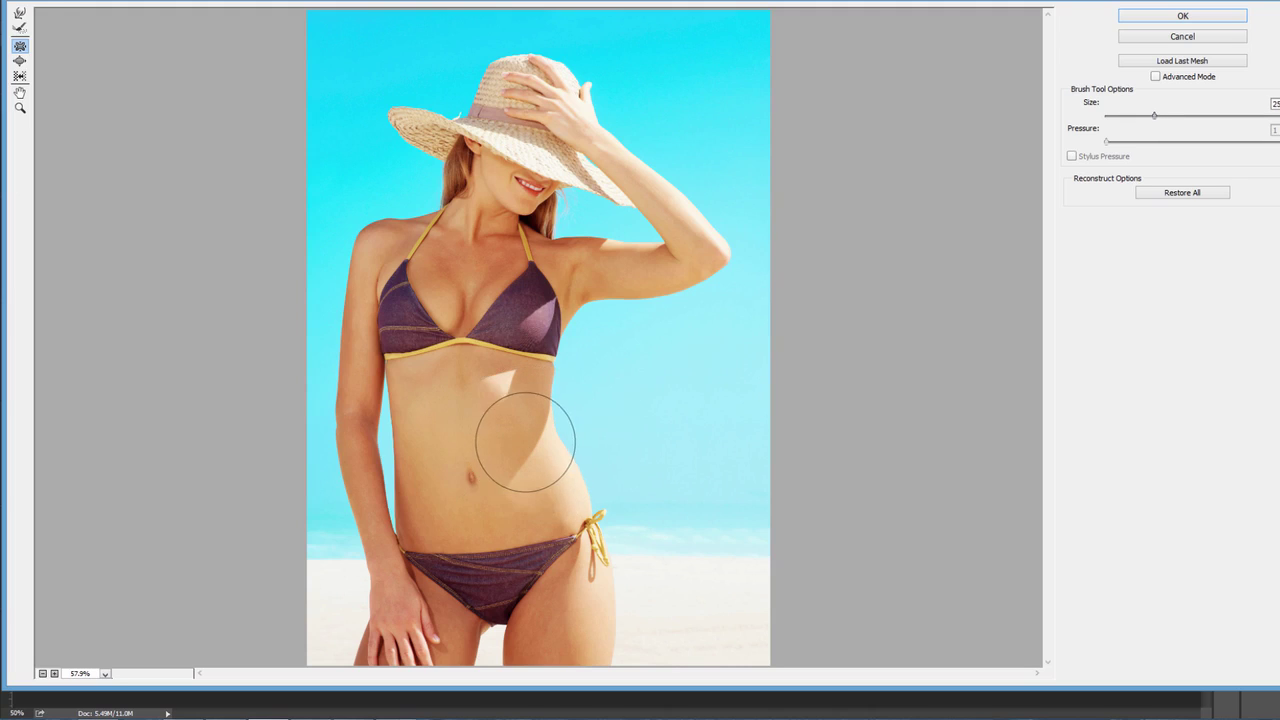
key("bracketright")
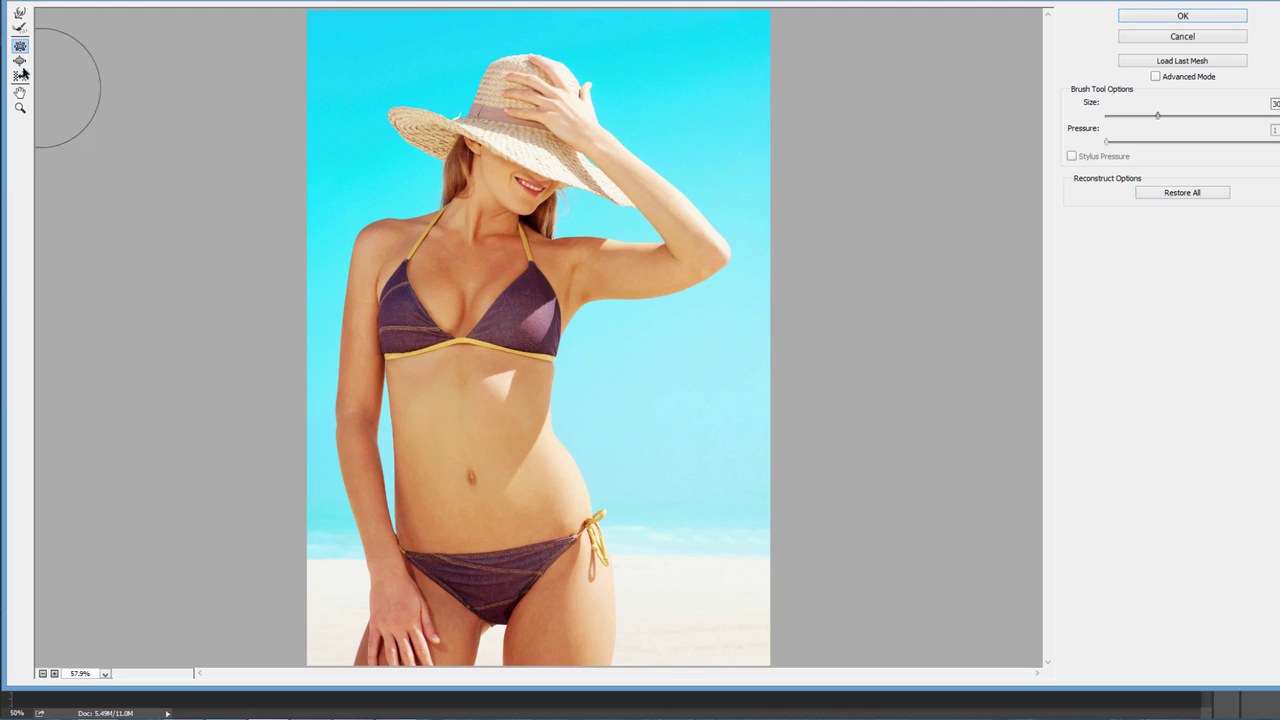
- Smooth the contour between waist and hip on the raised-arm side with short Forward Warp strokes
left_click(19, 13)
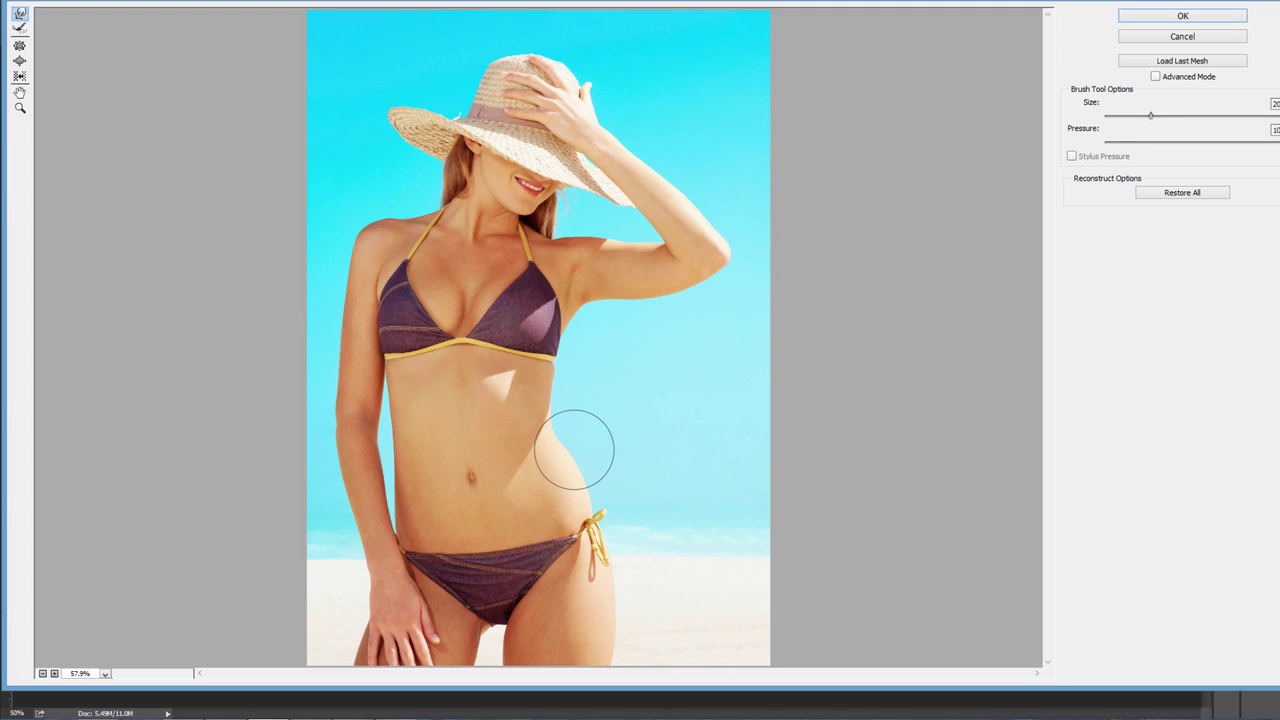
left_click_drag(575, 455, 581, 475)
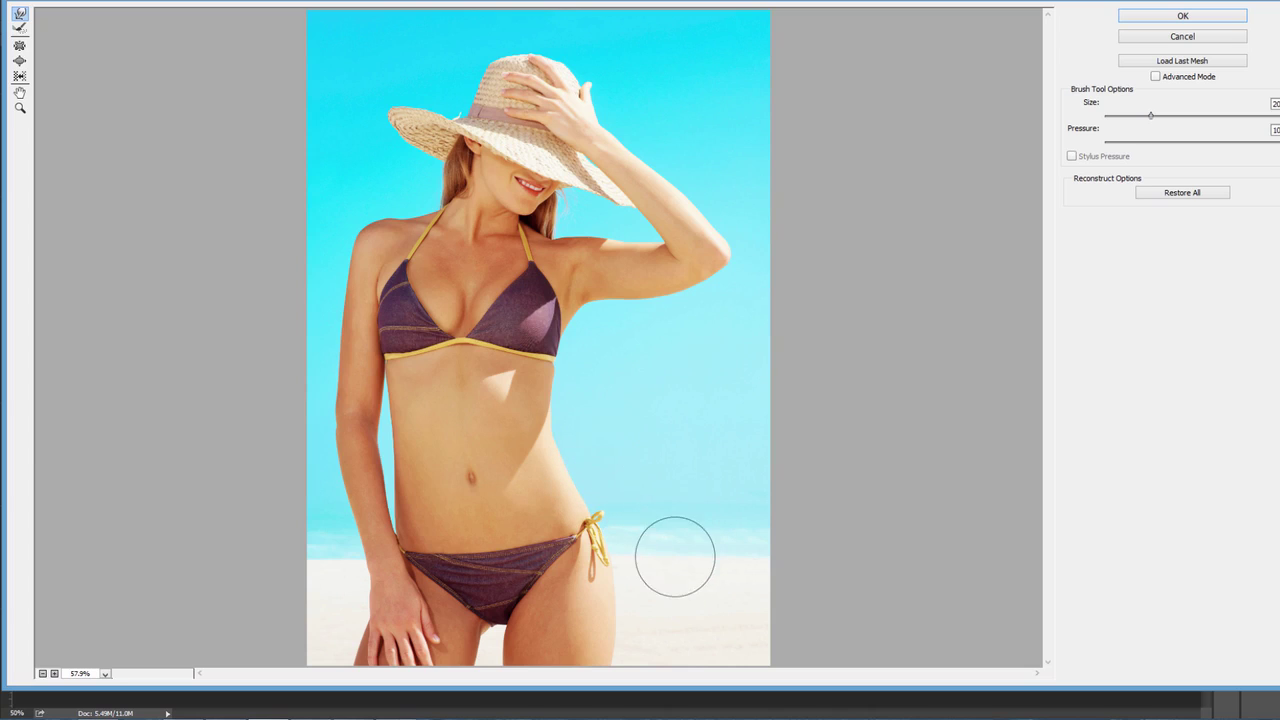
left_click_drag(580, 461, 573, 447)
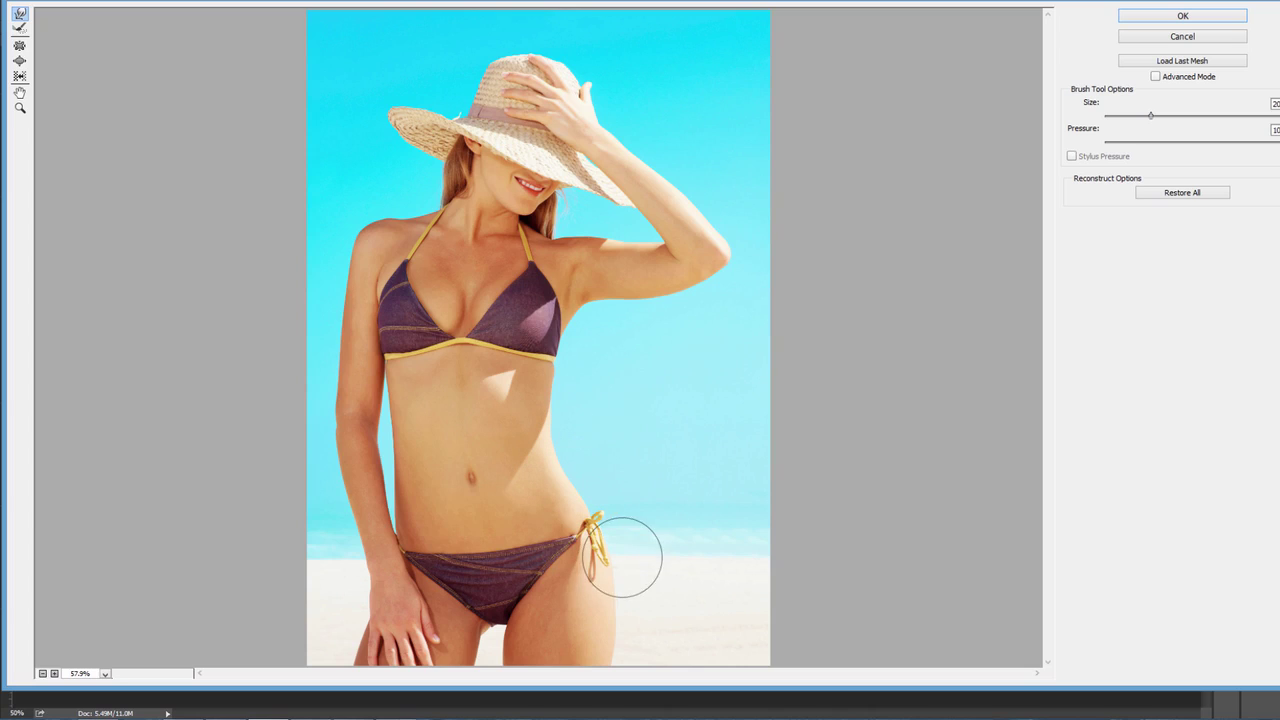
- Select the Pucker tool and turn on Liquify's Advanced Mode
left_click(19, 47)
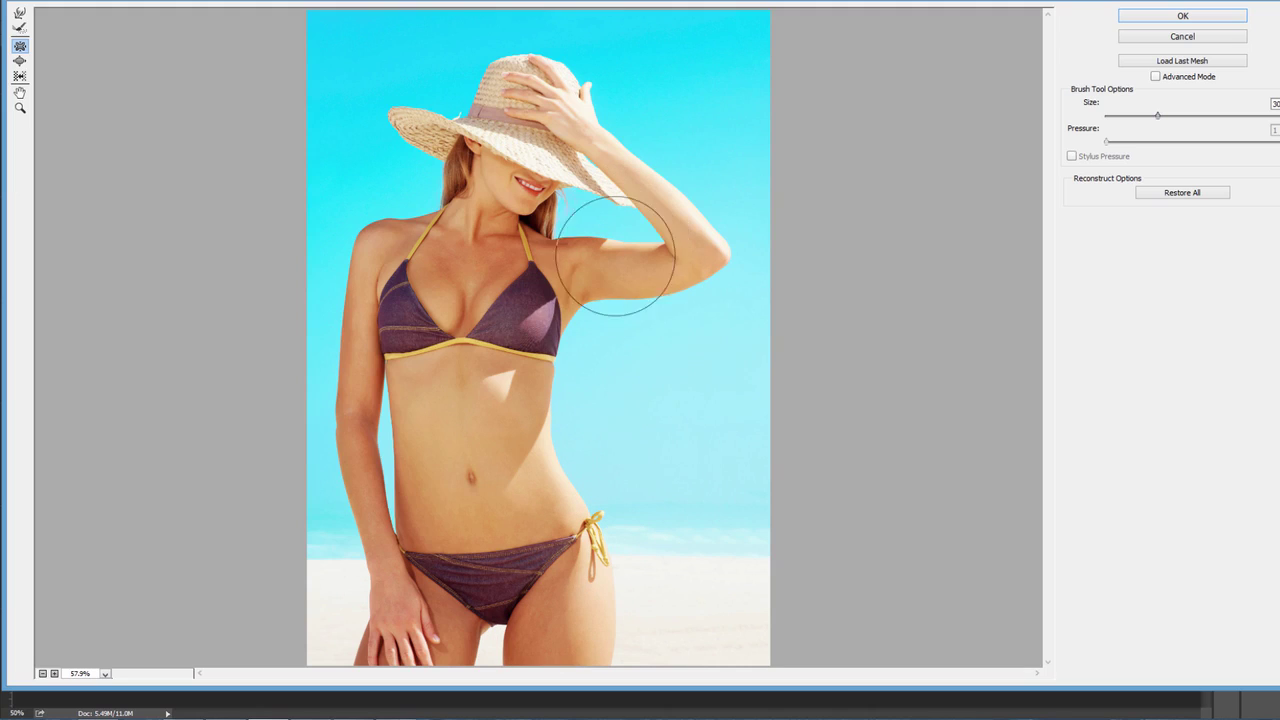
left_click(20, 62)
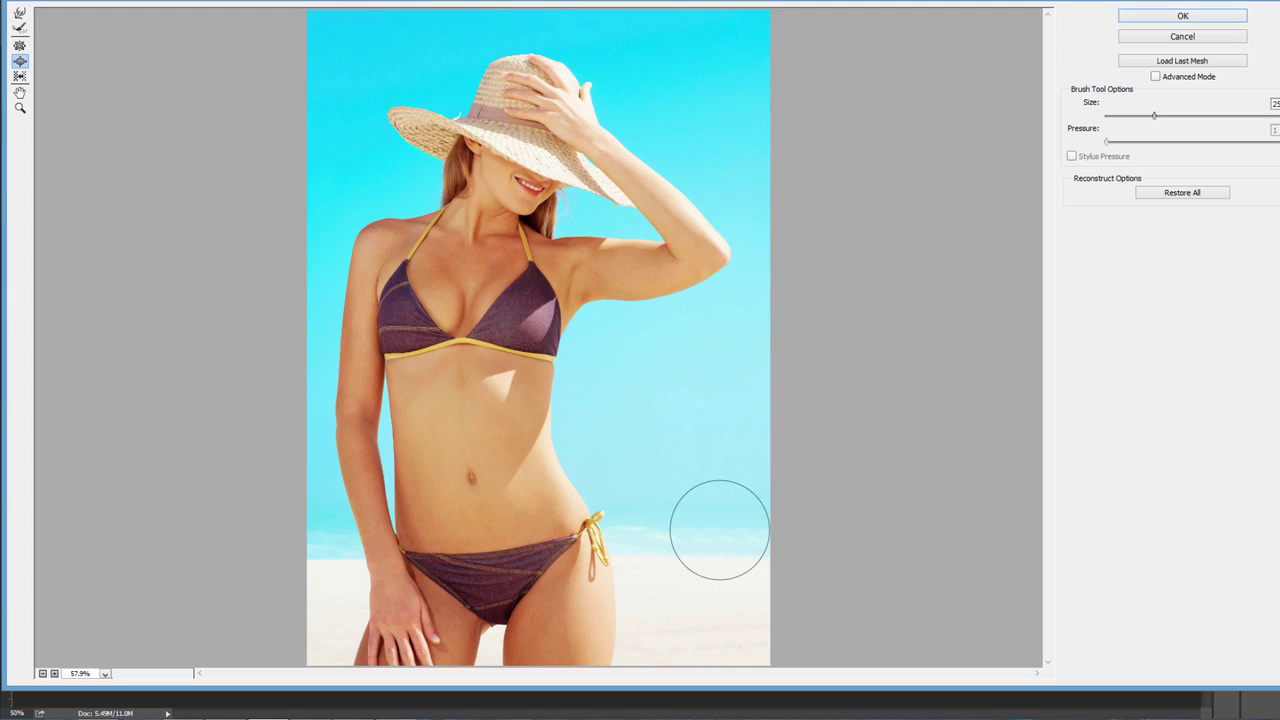
left_click(20, 46)
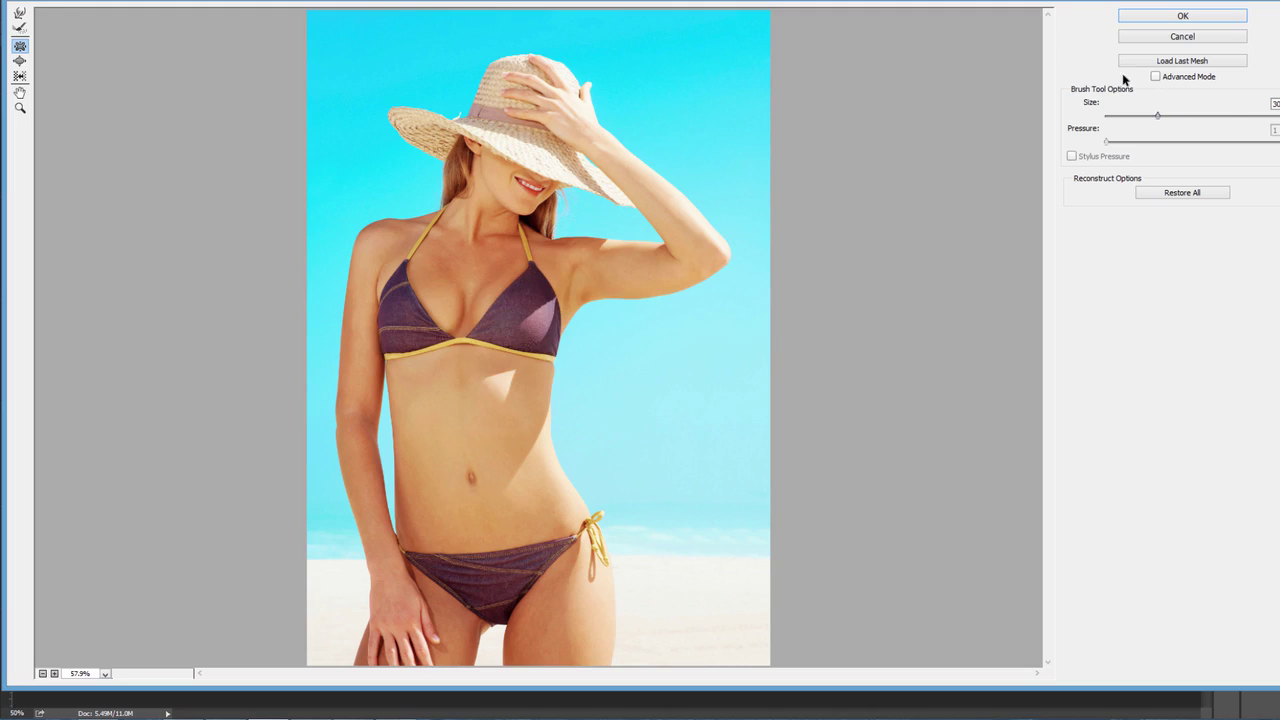
left_click(1155, 77)
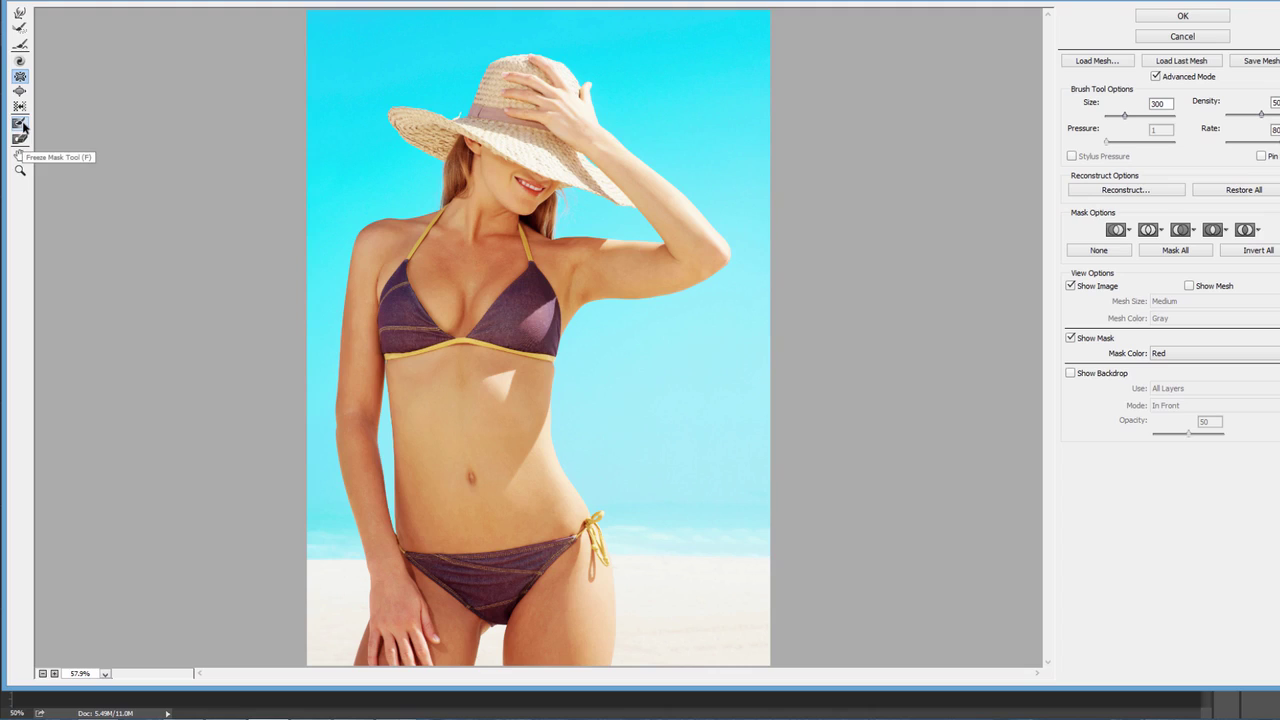
- Freeze-mask the lowered arm beside the waist with a size 70 brush and pucker the adjacent waist at size 300
left_click(21, 123)
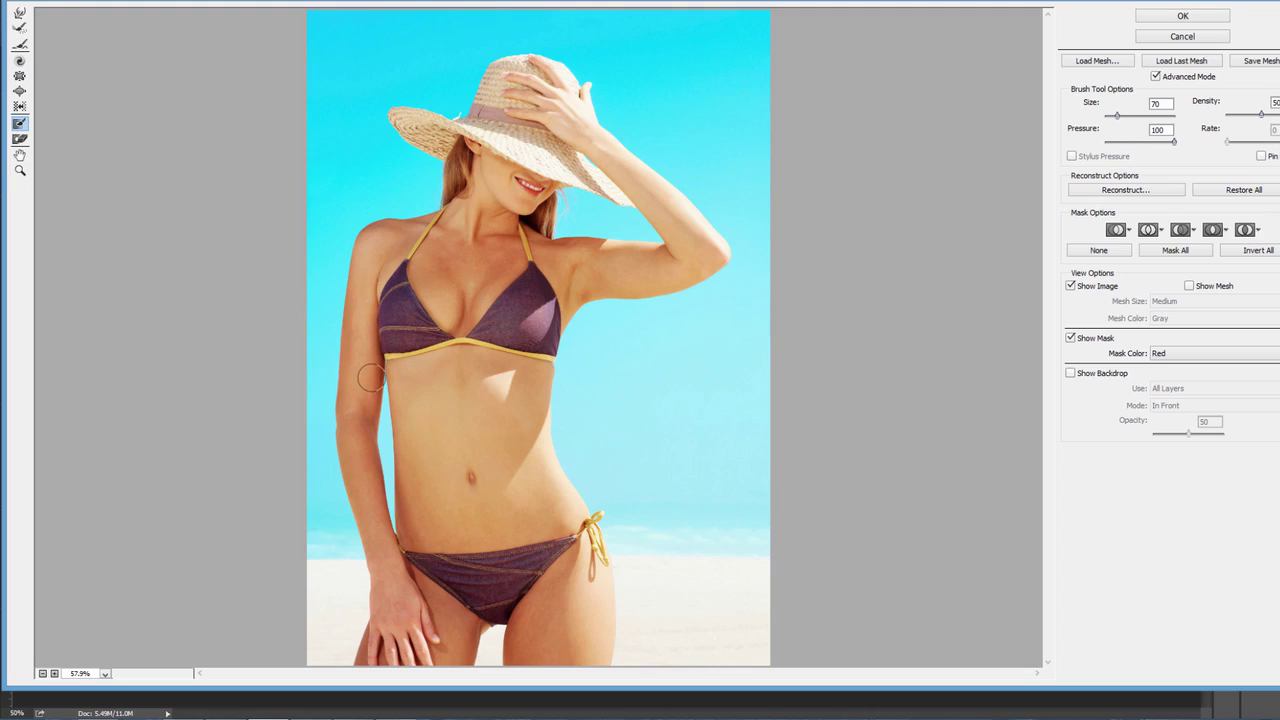
mouse_move(370, 380)
left_mouse_down()
mouse_move(376, 500)
mouse_move(358, 452)
mouse_move(364, 383)
left_mouse_up()
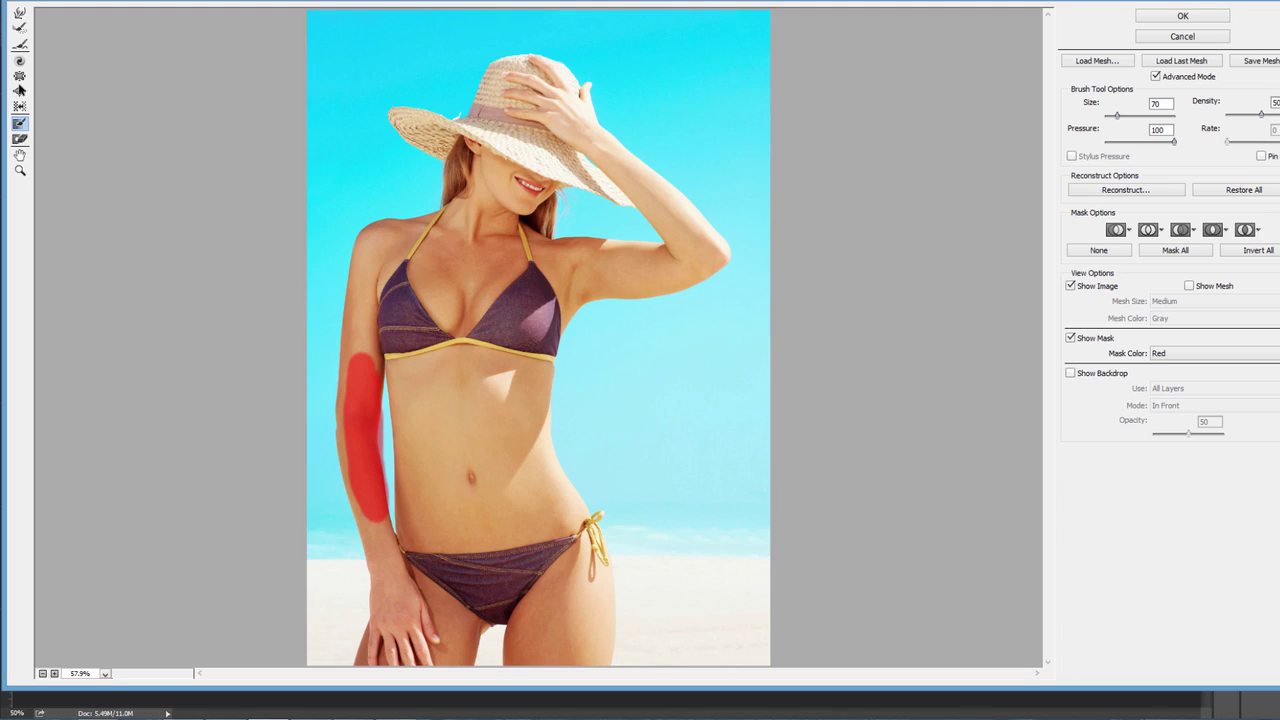
left_click(20, 78)
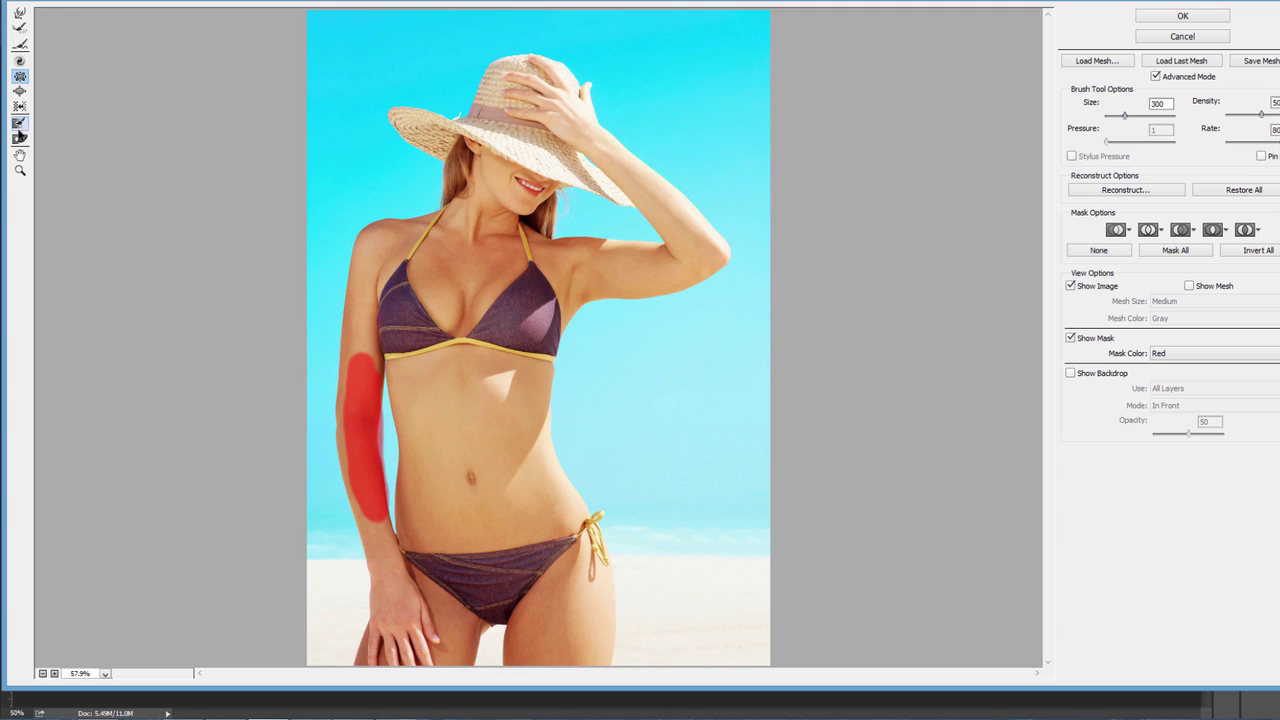
- Erase the freeze mask from the lowered arm with the Thaw Mask tool and apply the Liquify edits
left_click(20, 139)
mouse_move(360, 410)
left_mouse_down()
mouse_move(362, 355)
mouse_move(370, 403)
mouse_move(355, 470)
left_mouse_up()
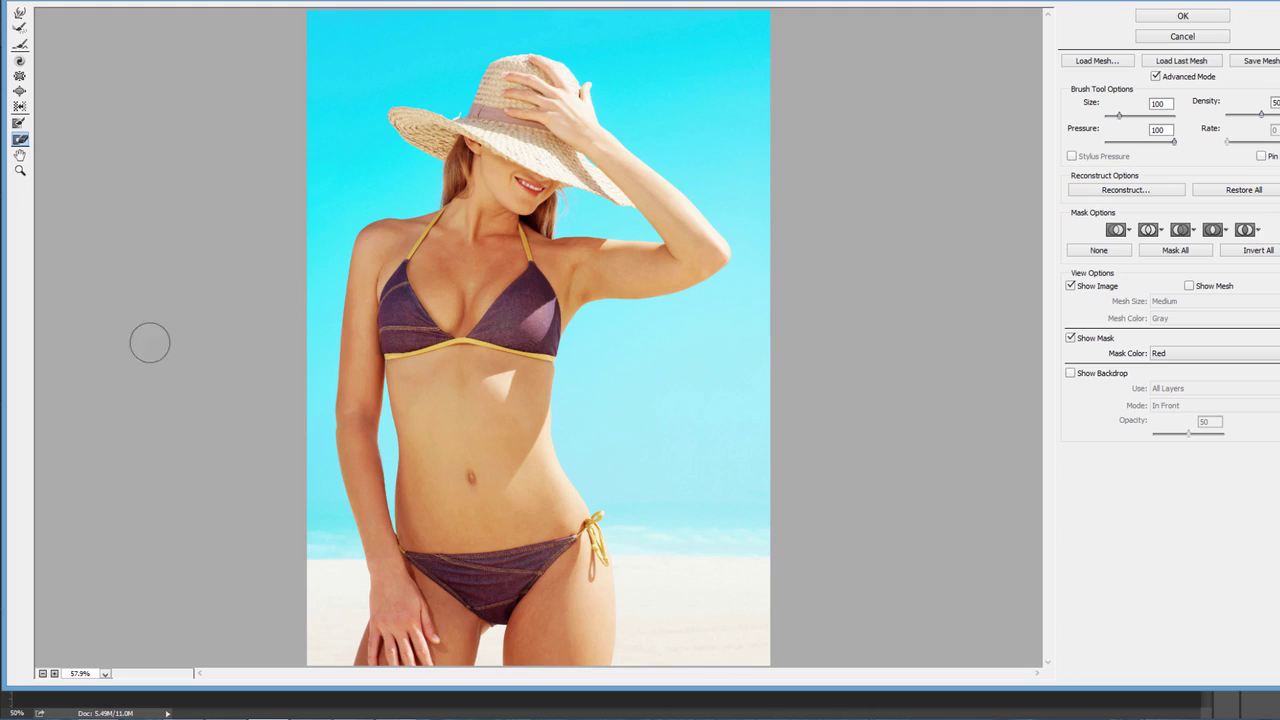
left_click(18, 78)
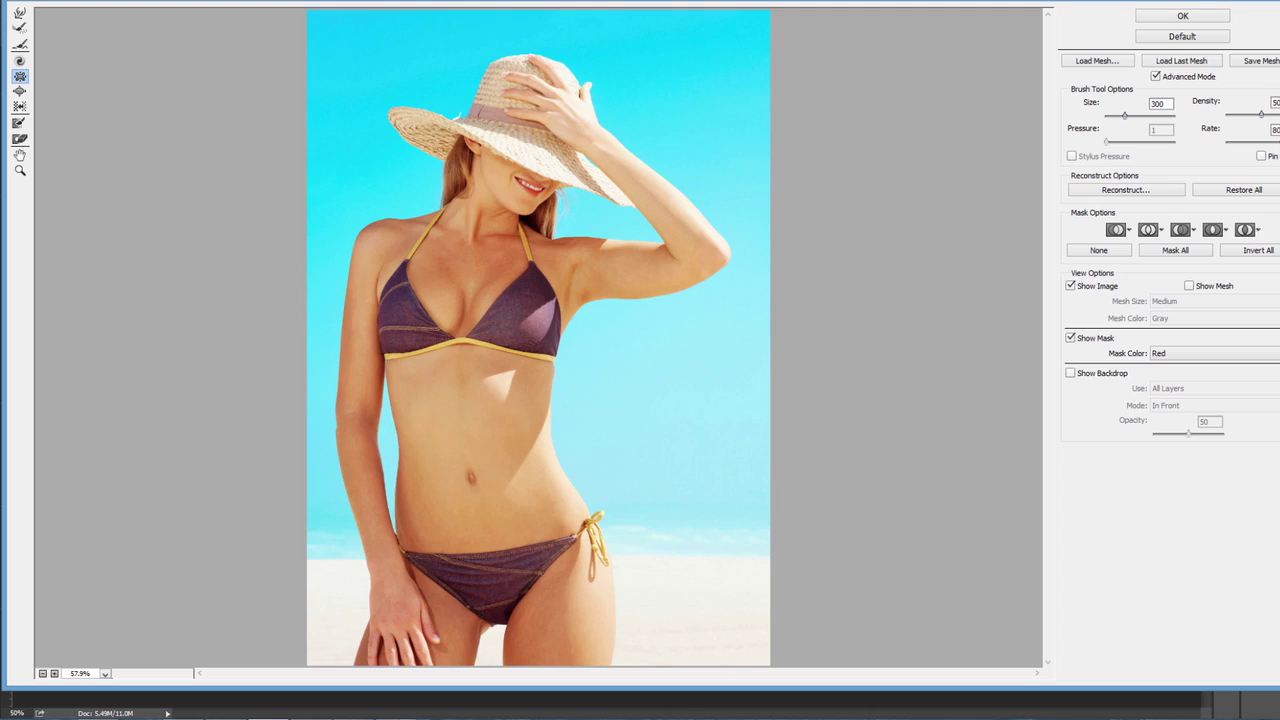
left_click(19, 125)
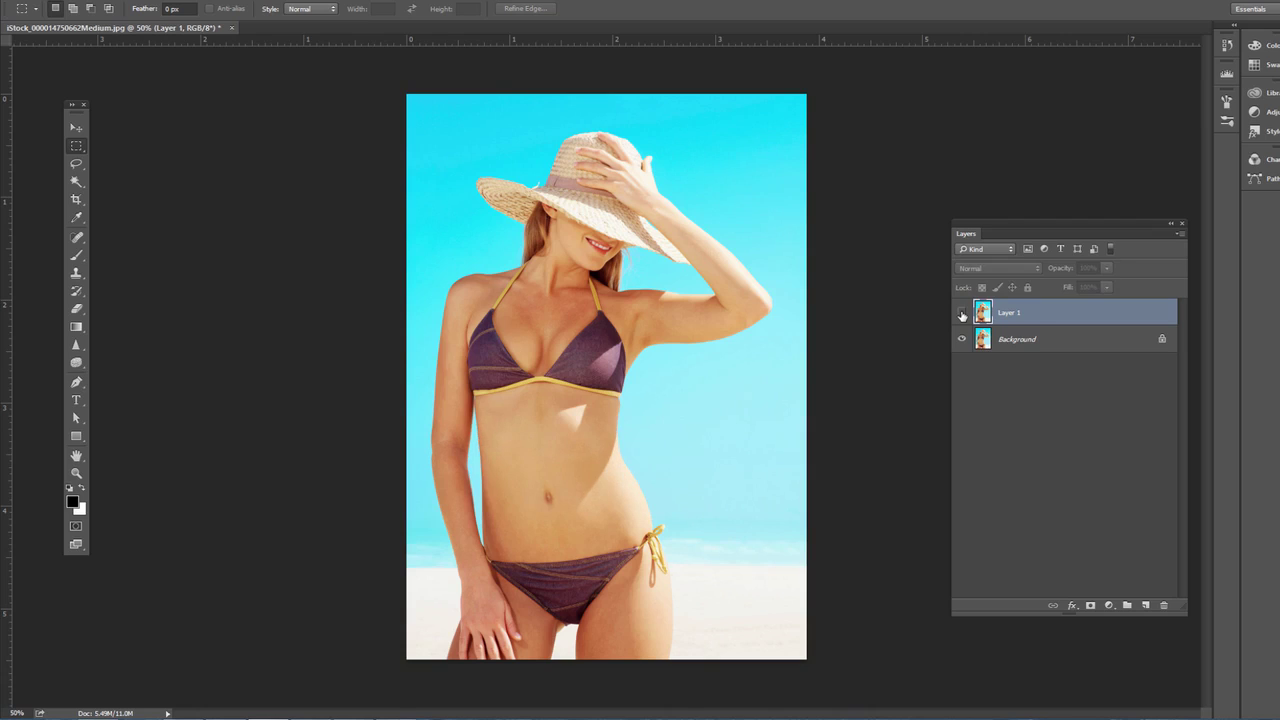
- Toggle the visibility of Layer 1 to compare the liquified figure with the original photo
left_click(962, 315)
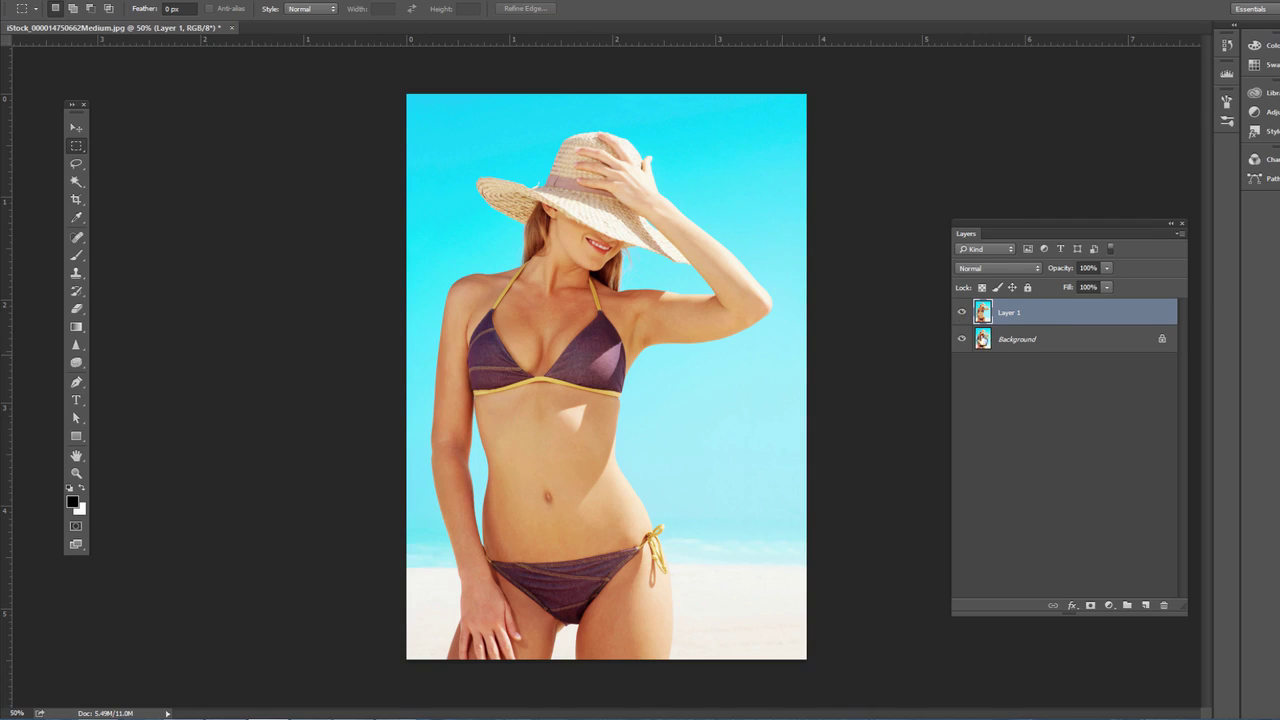
left_click(960, 314)
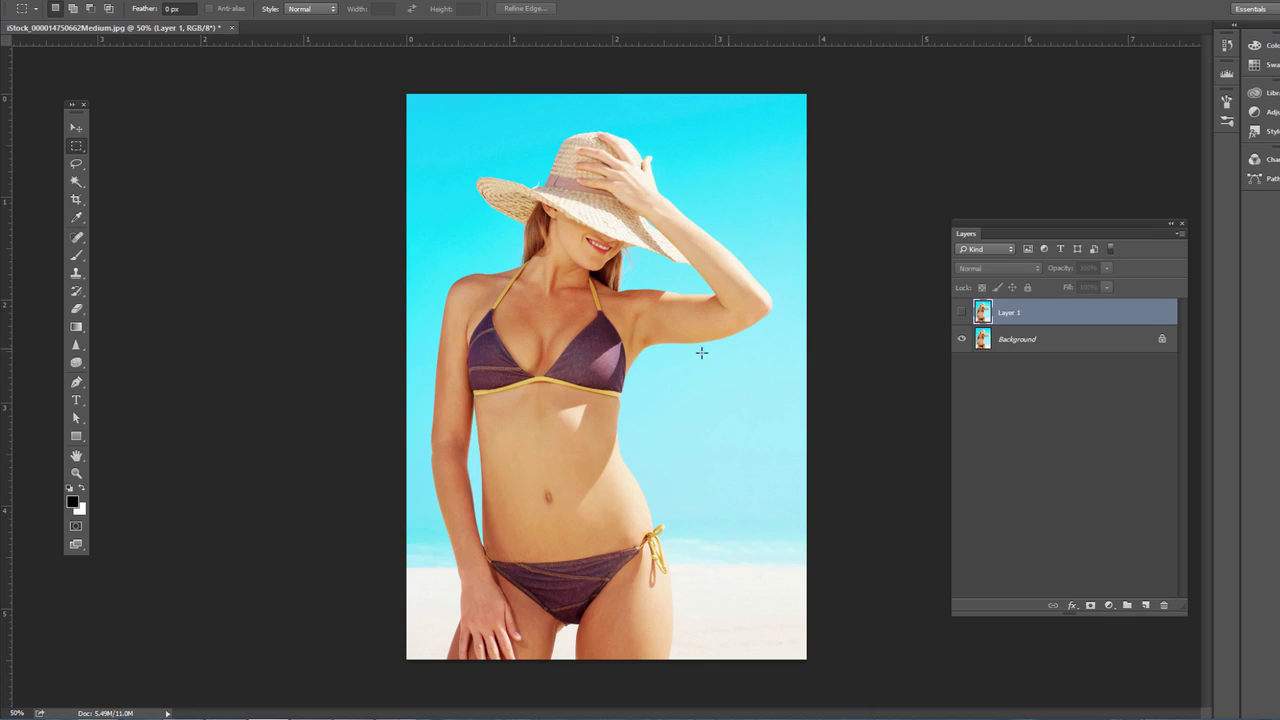